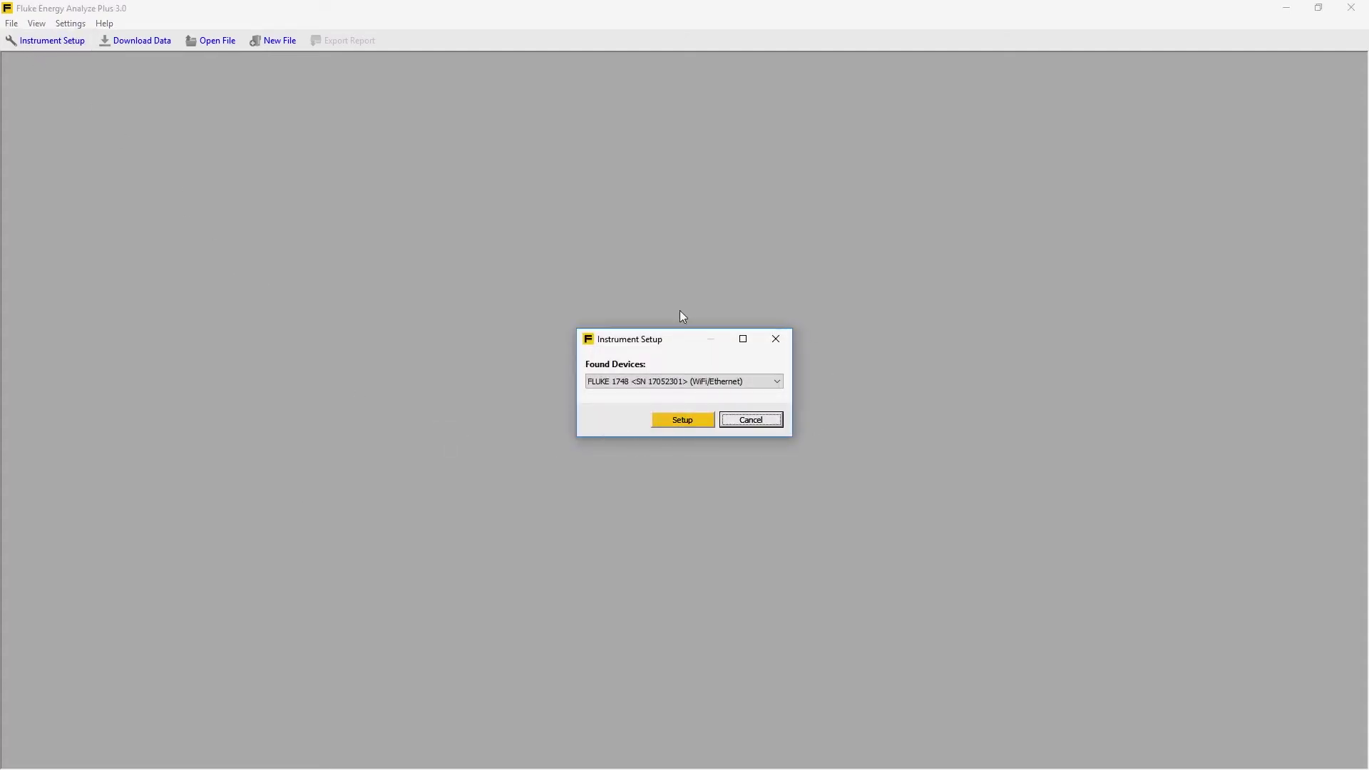
Select FLUKE 1748 (WiFi/Ethernet) from the Found Devices list.
click(778, 384)
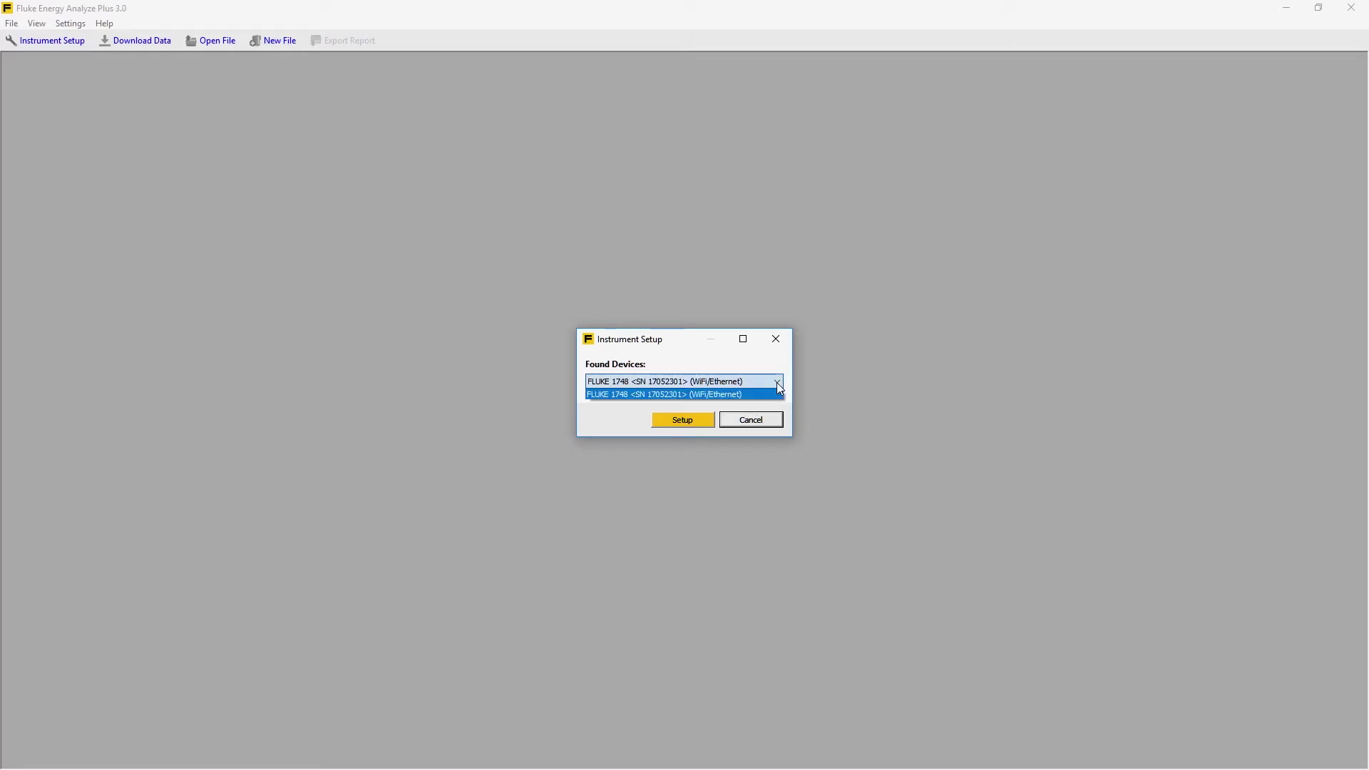
click(681, 422)
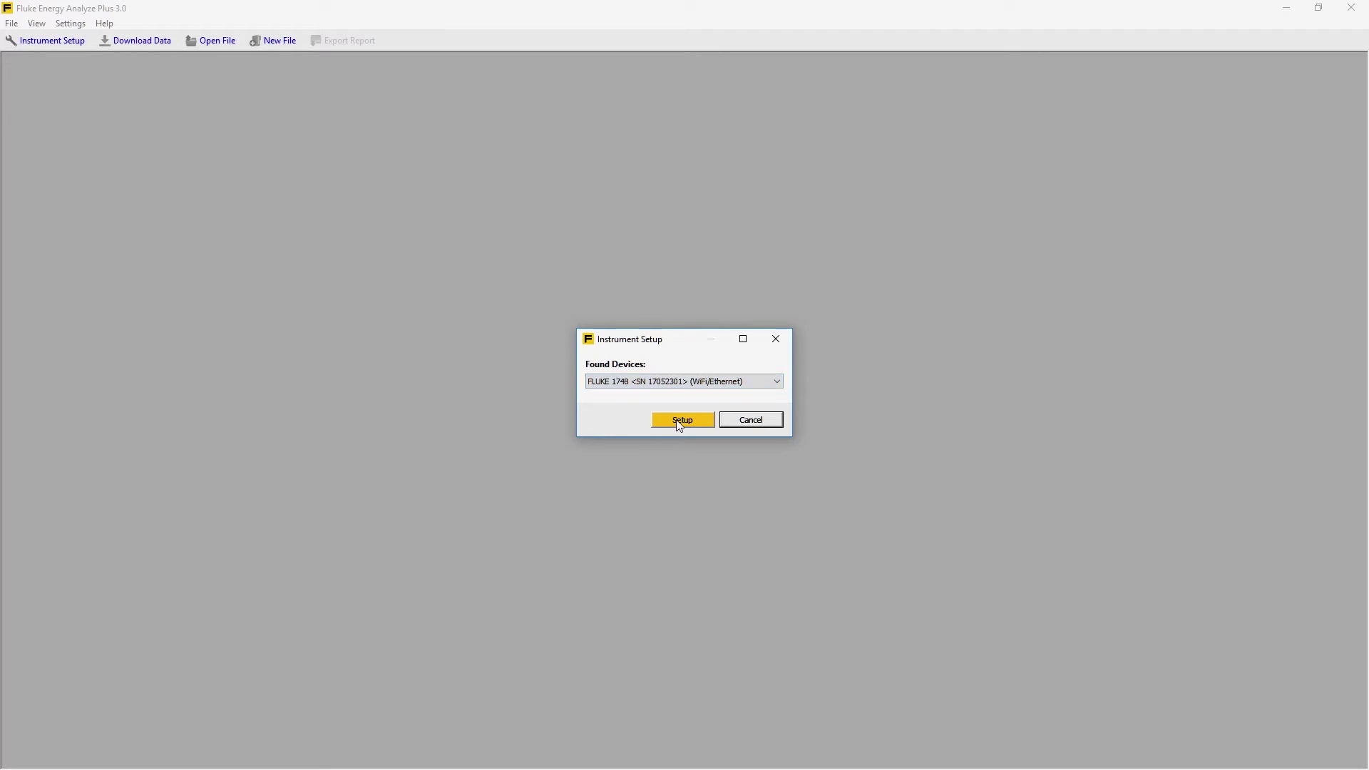
Log in to the FLUKE1748<17052301> logger and display its setup details and topology.
click(679, 424)
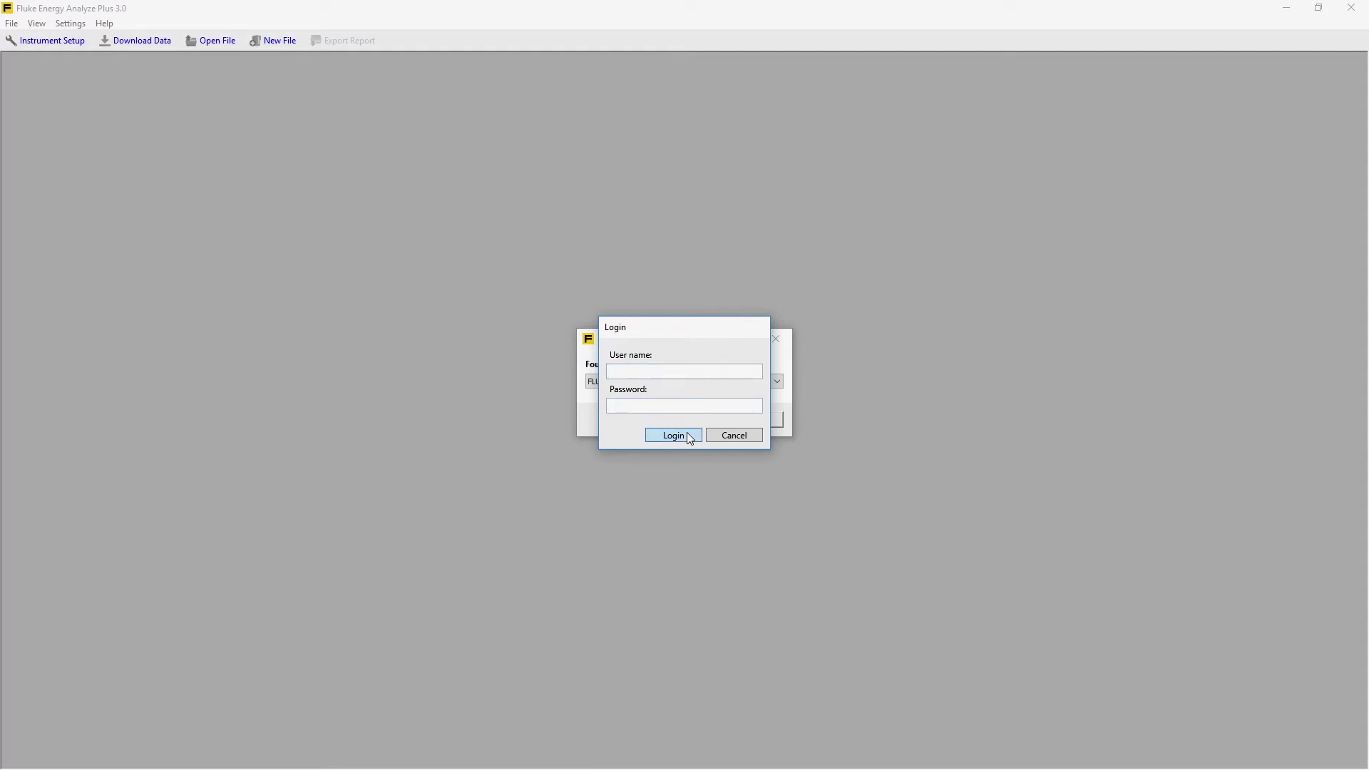
click(687, 433)
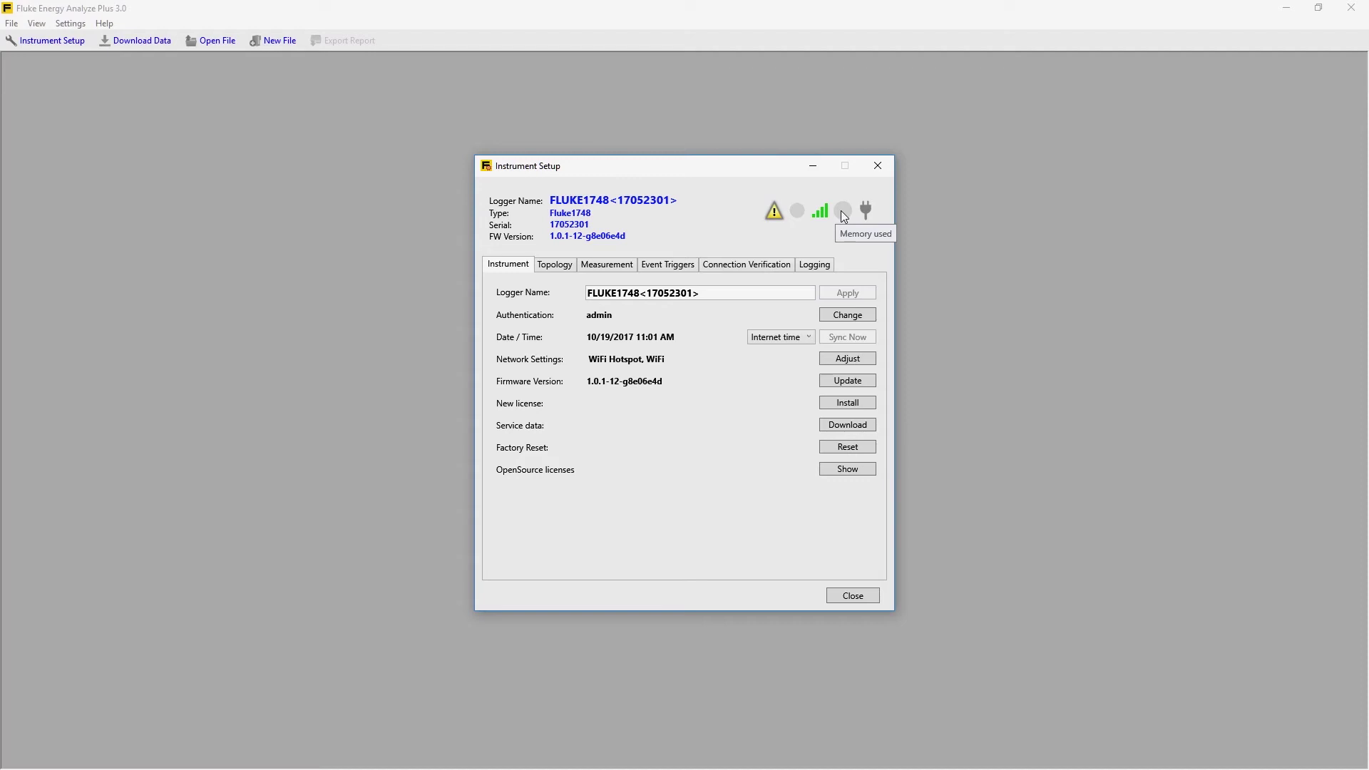
click(558, 267)
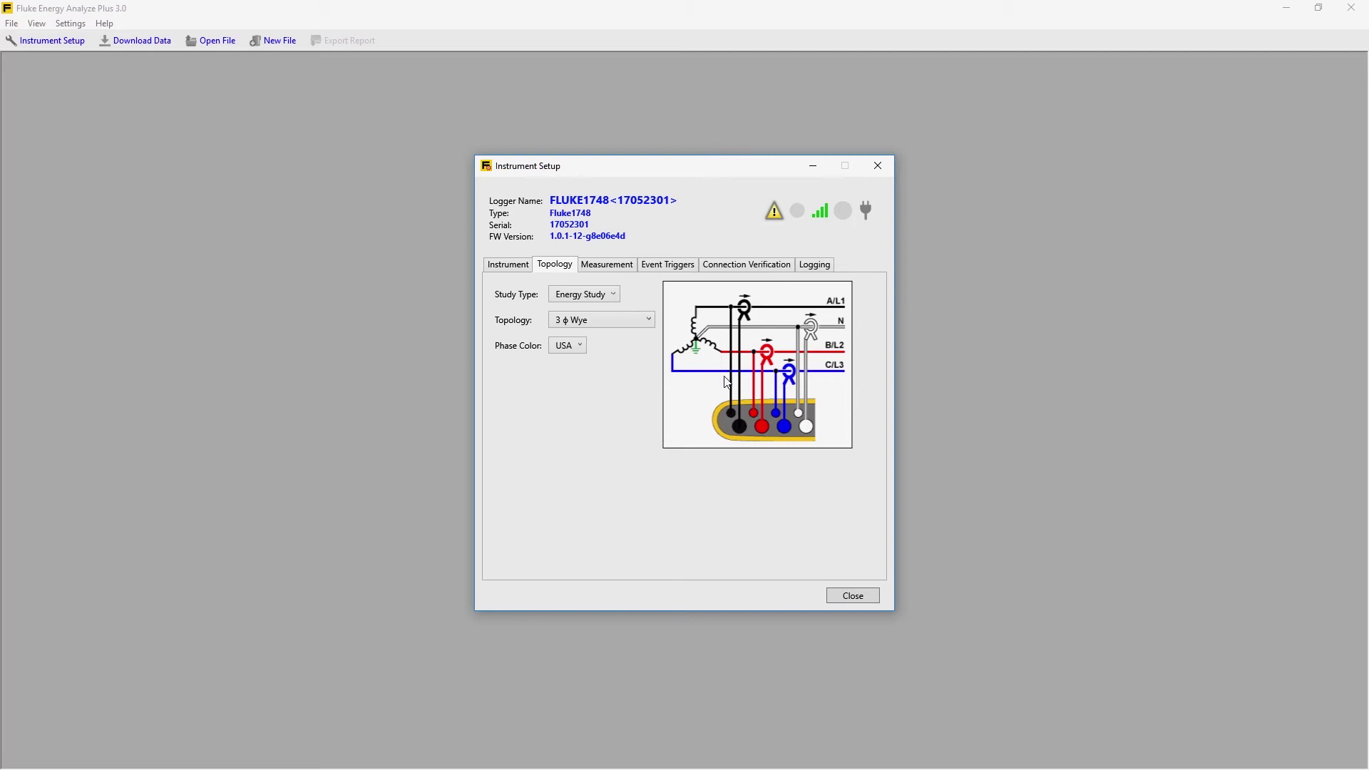
Review the Measurement and Event Triggers settings, including the voltage dip and swell limits.
click(608, 266)
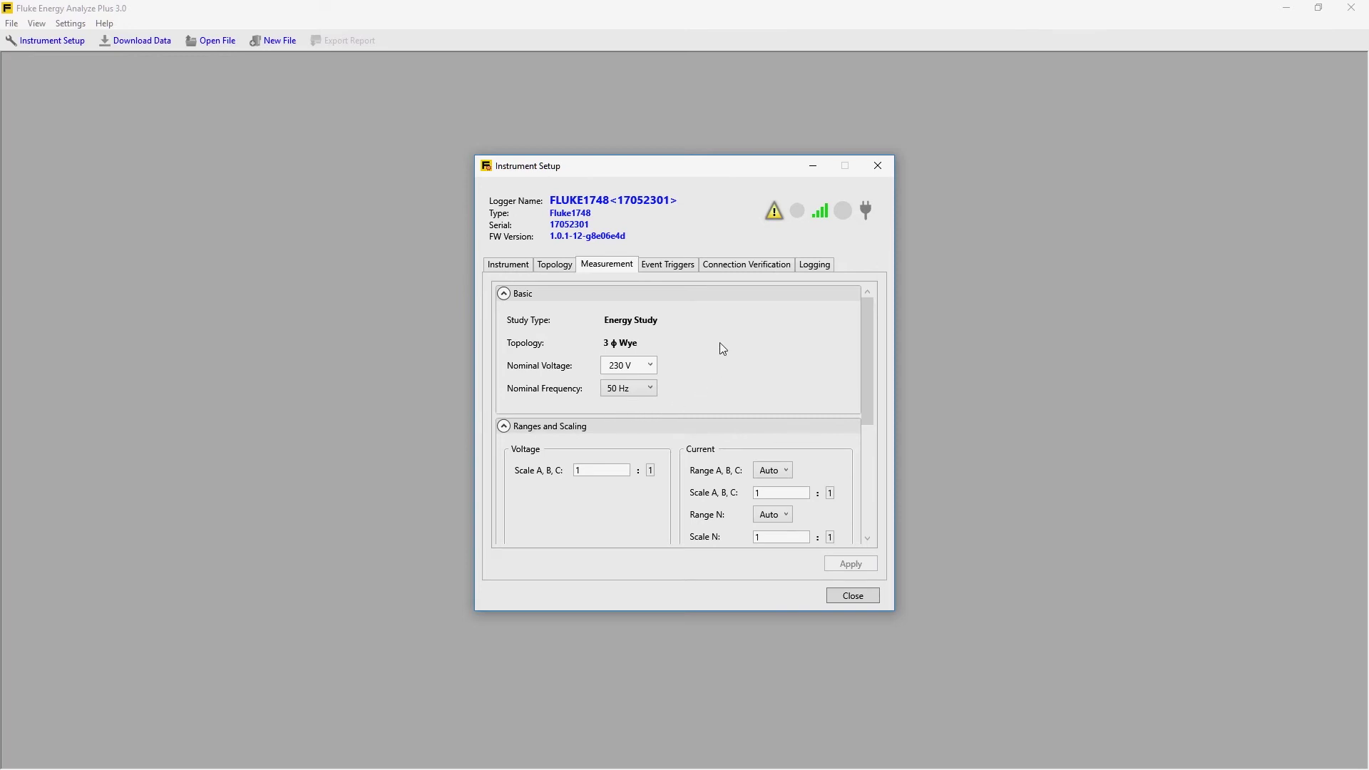
click(671, 271)
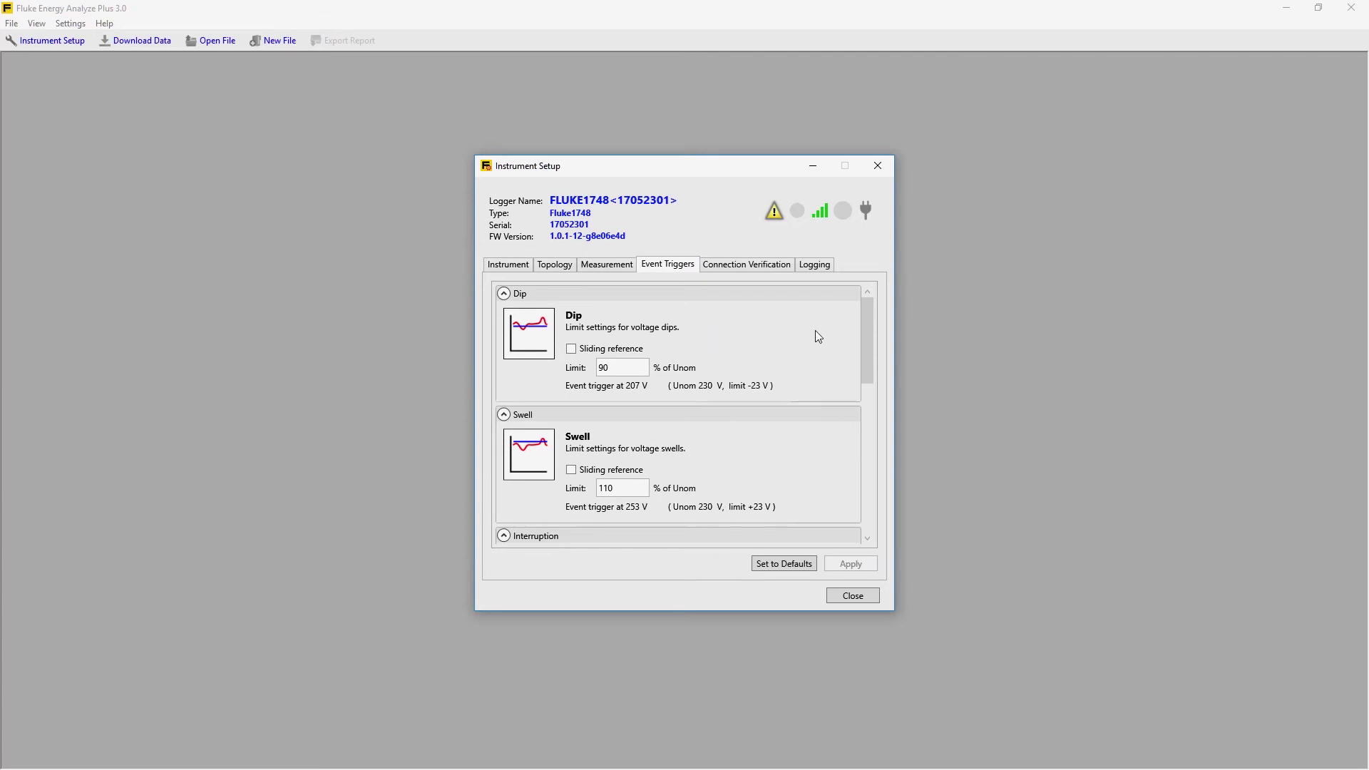
mouse_move(867, 331)
mouse_down()
mouse_move(887, 406)
mouse_move(878, 503)
mouse_move(852, 319)
mouse_up()
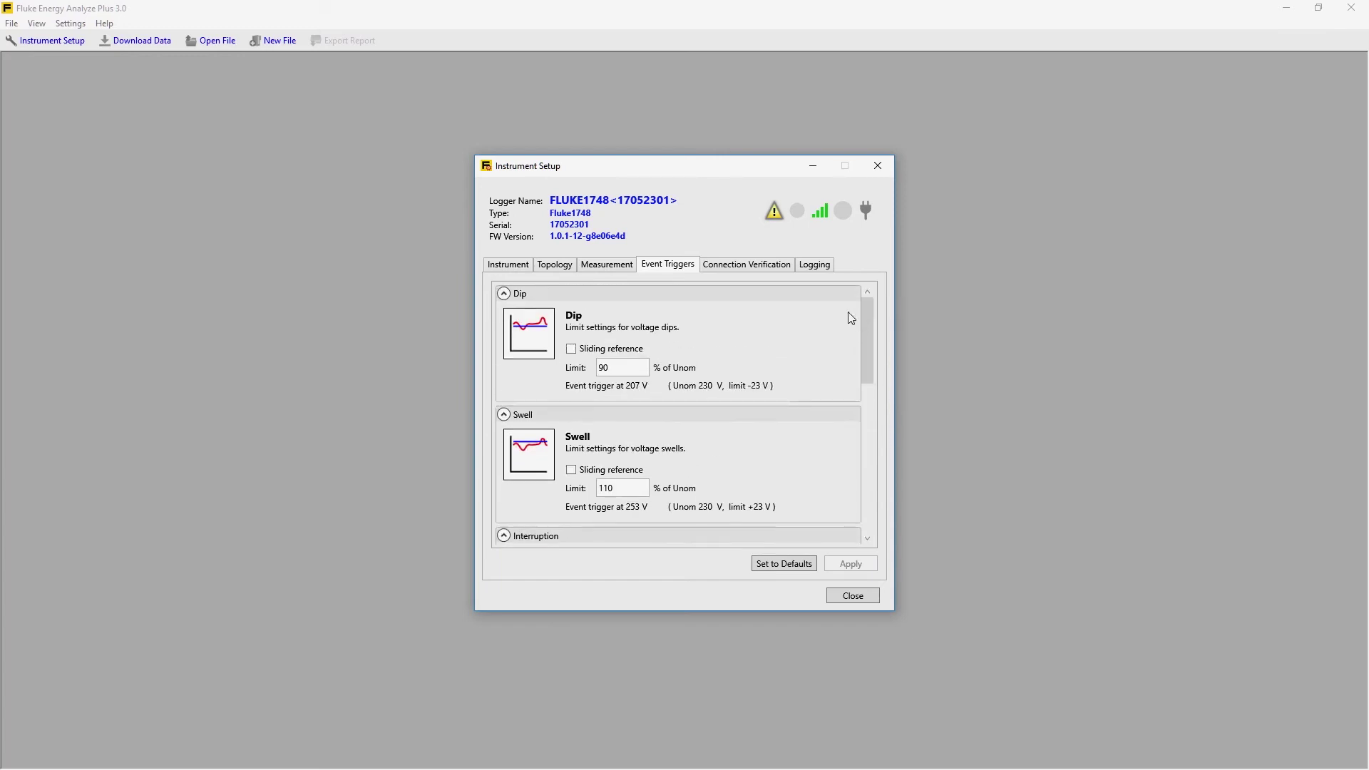
Auto-correct the reversed L2 current polarity so every phase reads positive power.
click(755, 268)
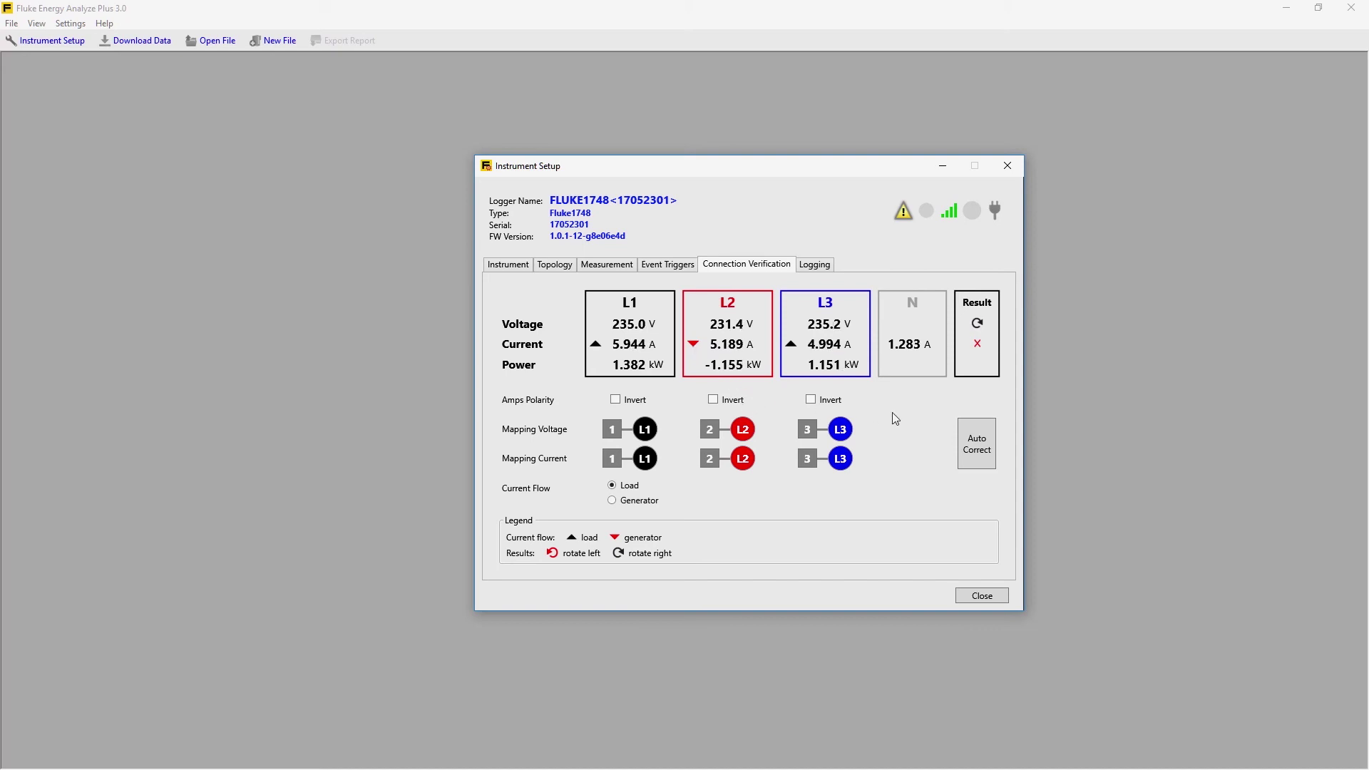
click(977, 458)
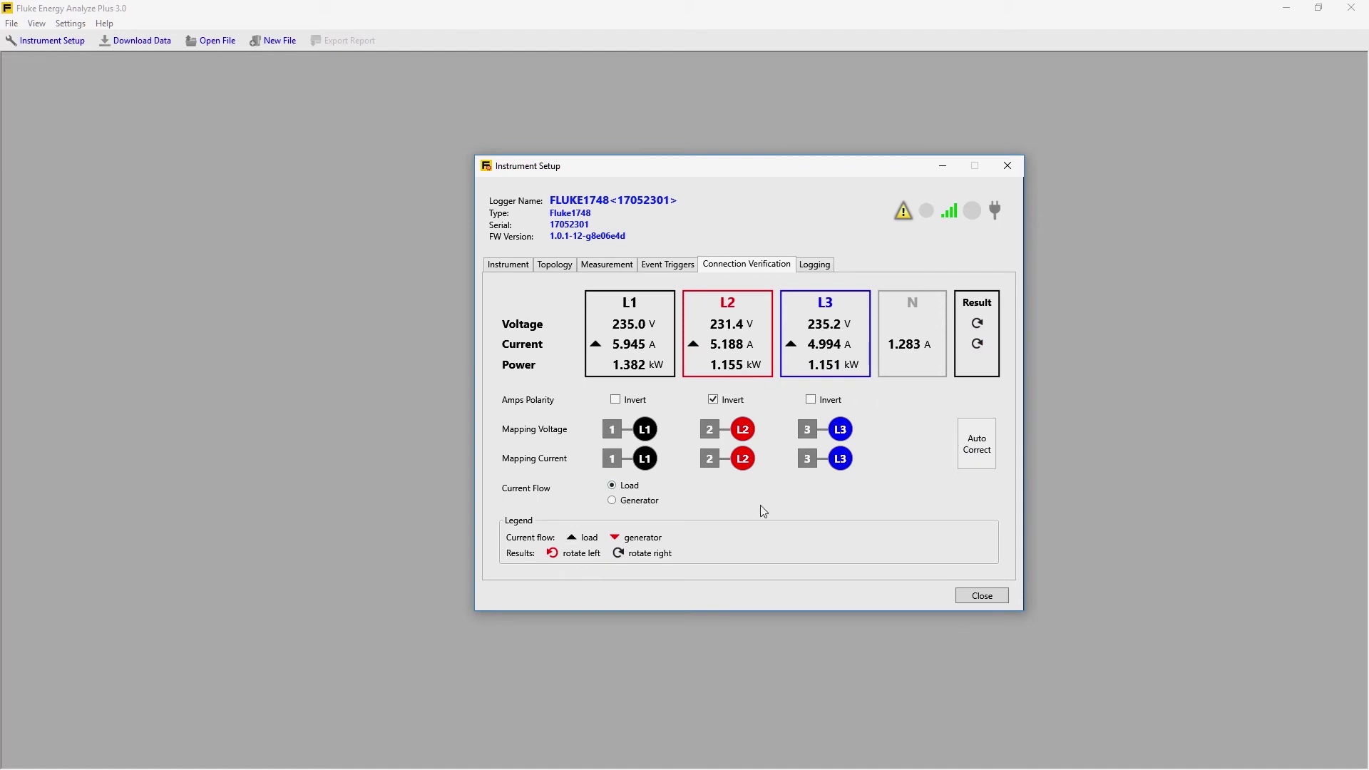
click(822, 267)
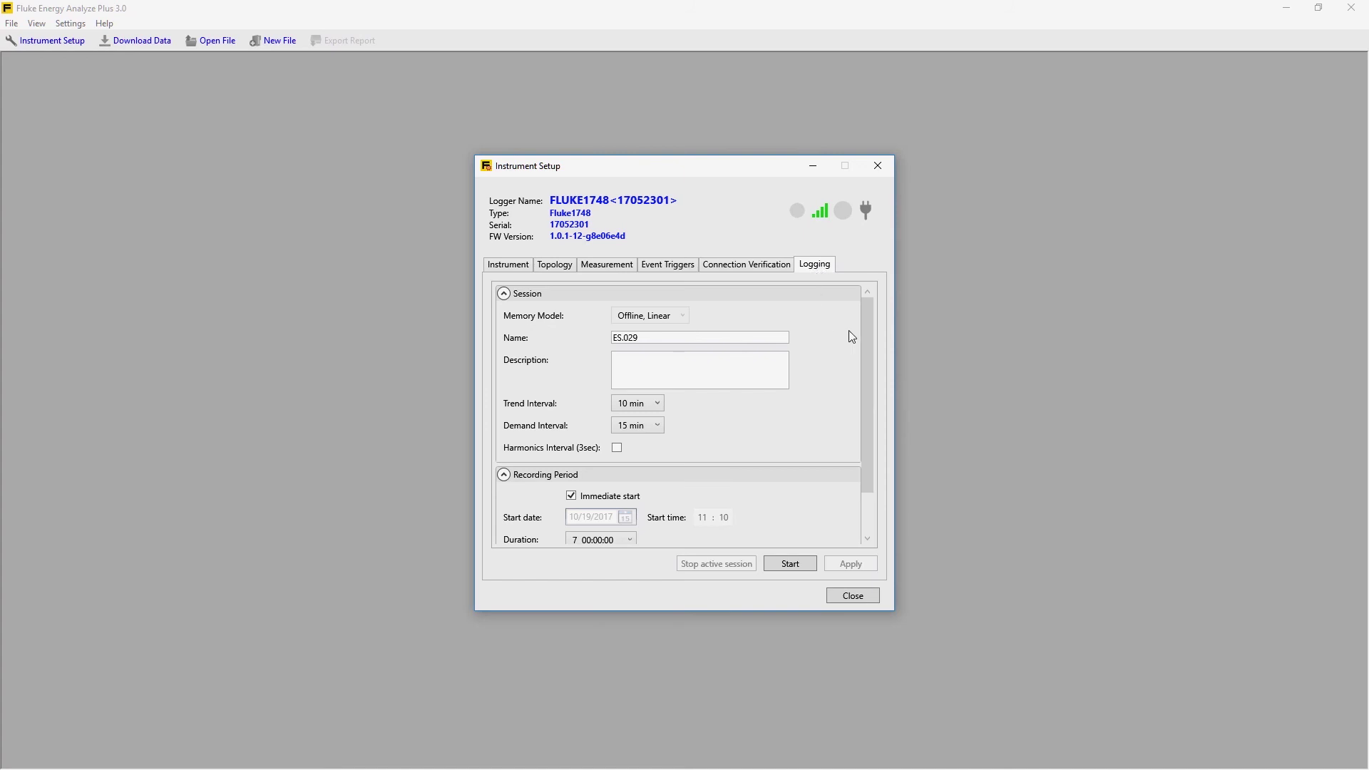
drag(868, 338, 876, 420)
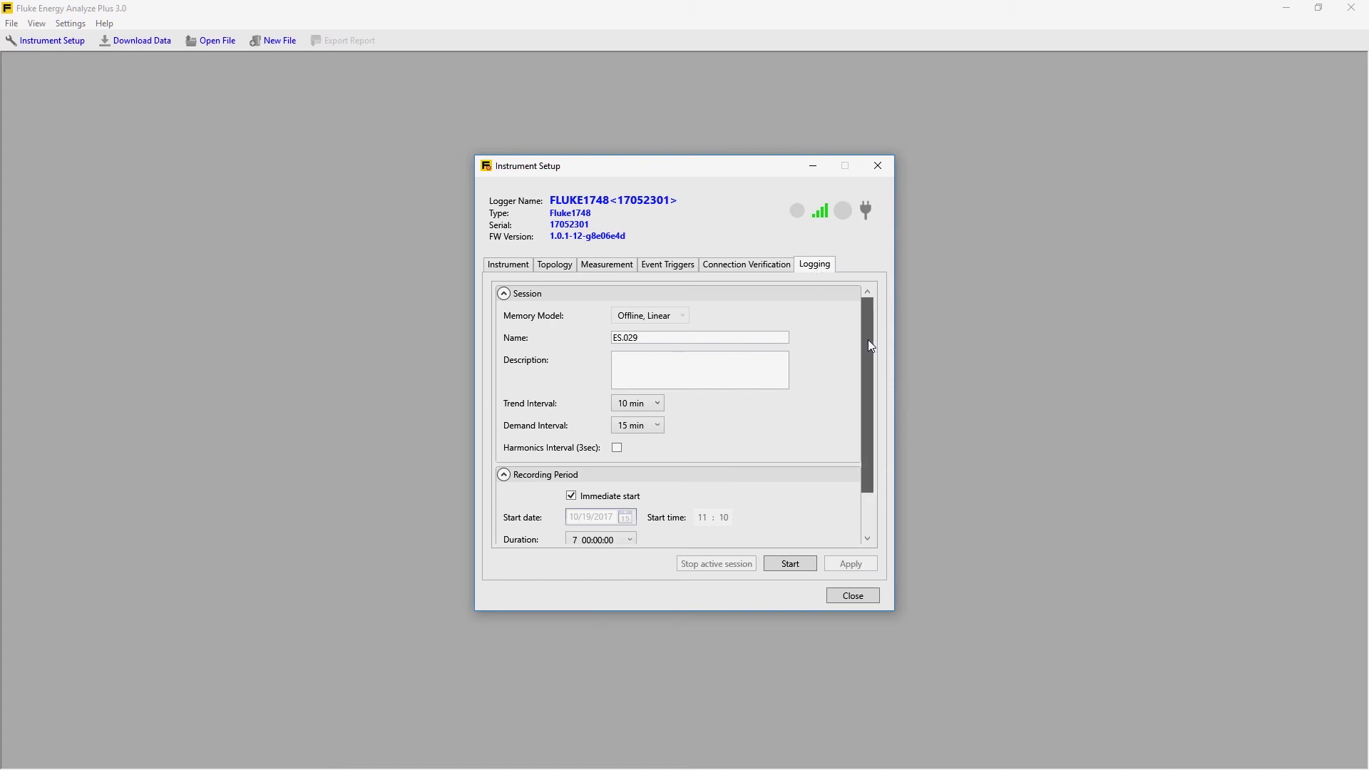